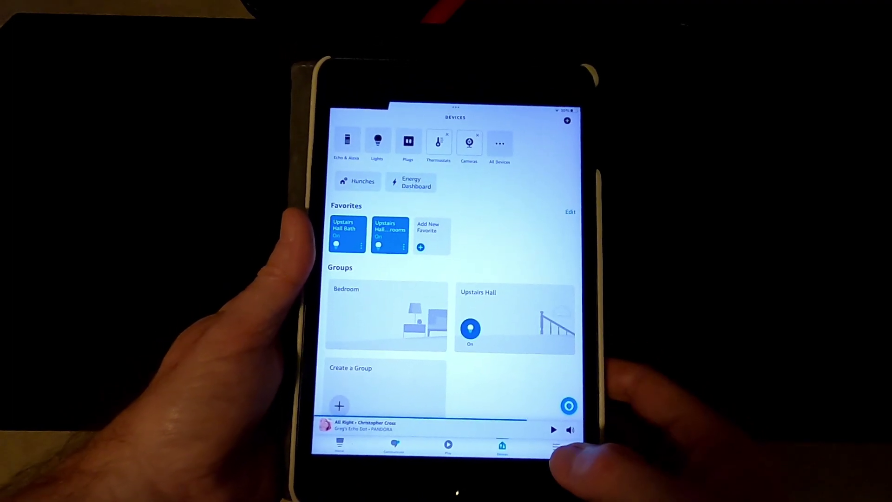
Open Routines from the More menu
{"action": "left_click", "coordinate": [554, 447]}
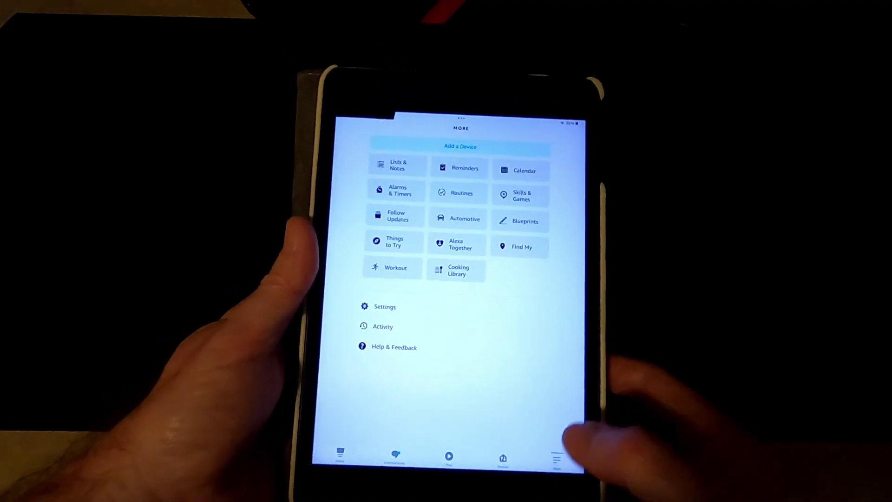
{"action": "left_click", "coordinate": [475, 203]}
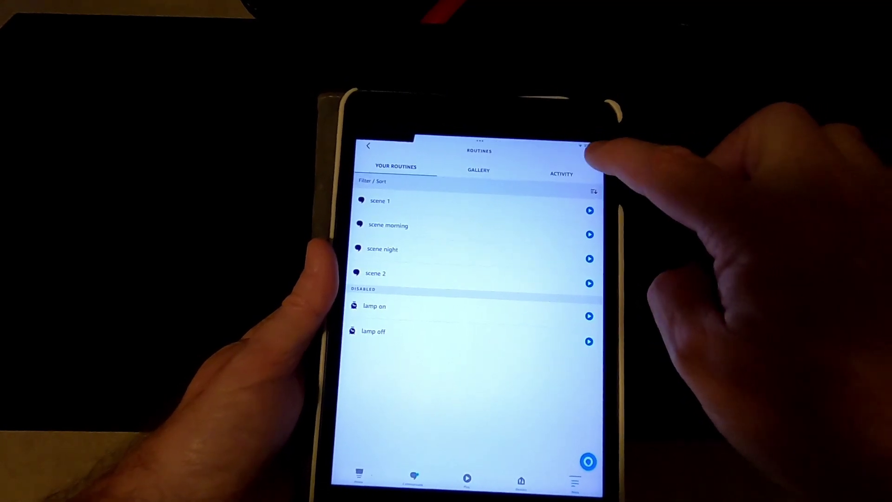
Add a new routine and give it the name 'test'
{"action": "left_click", "coordinate": [585, 154]}
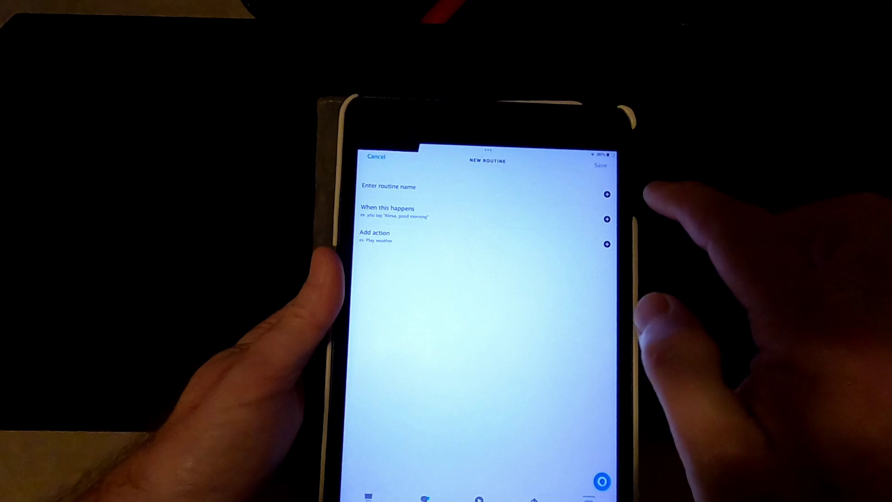
{"action": "left_click", "coordinate": [609, 192]}
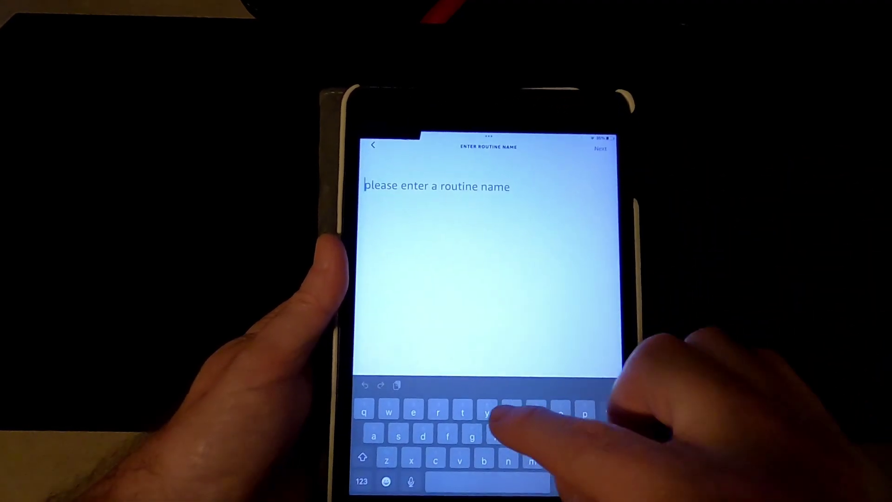
{"action": "type", "text": "tes"}
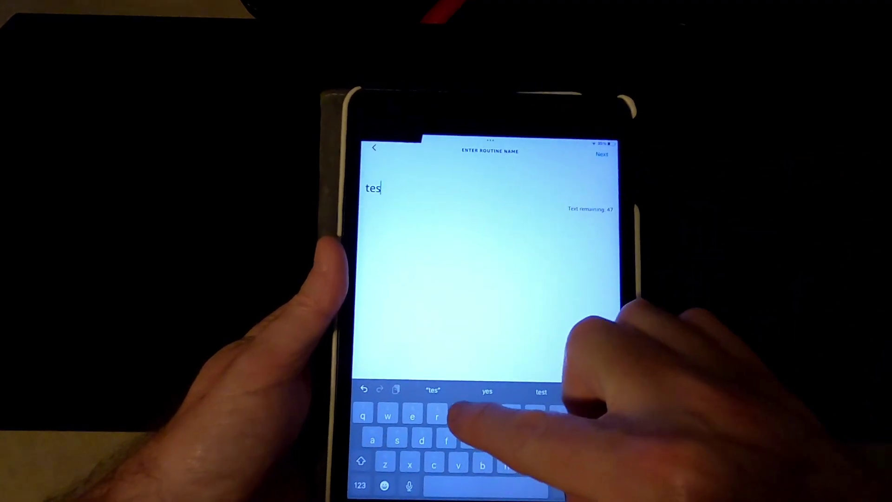
{"action": "type", "text": "t"}
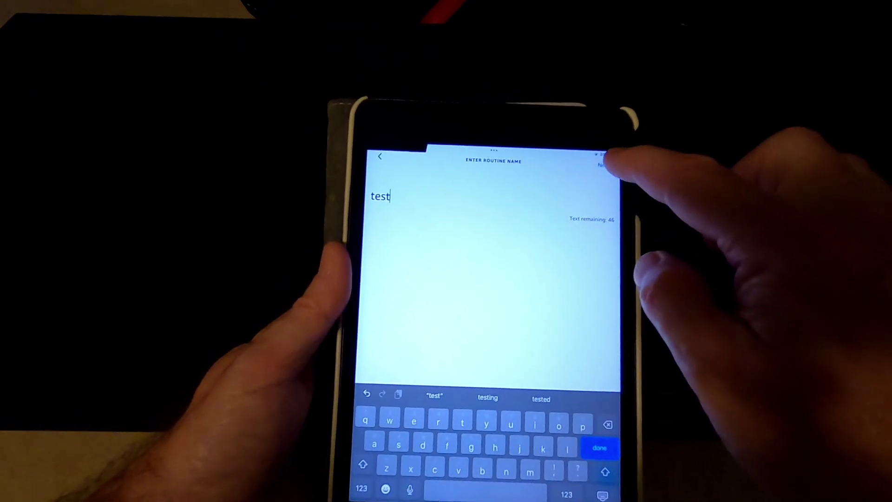
{"action": "left_click", "coordinate": [605, 164]}
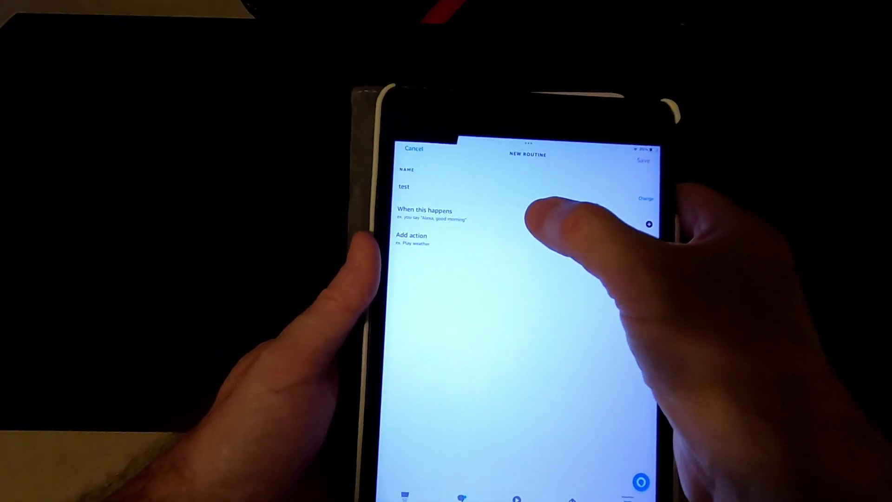
Open the routine's trigger choices and preview the Voice trigger
{"action": "left_click", "coordinate": [653, 225]}
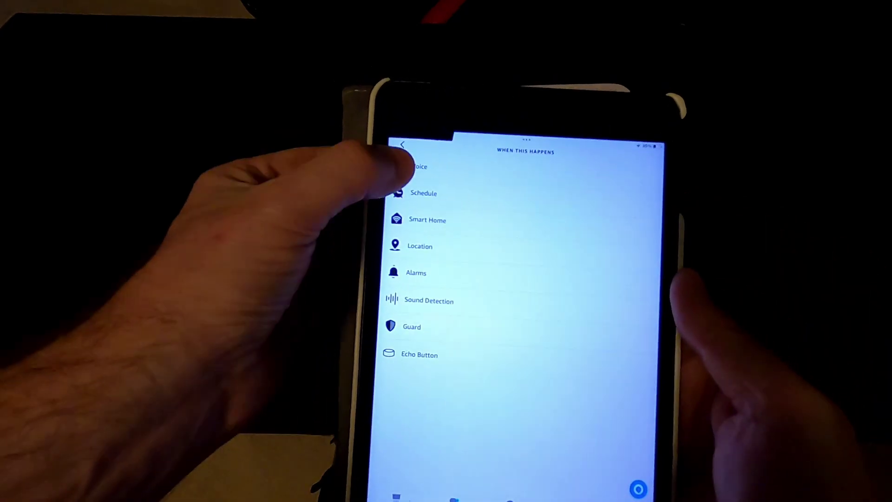
{"action": "left_click", "coordinate": [414, 172]}
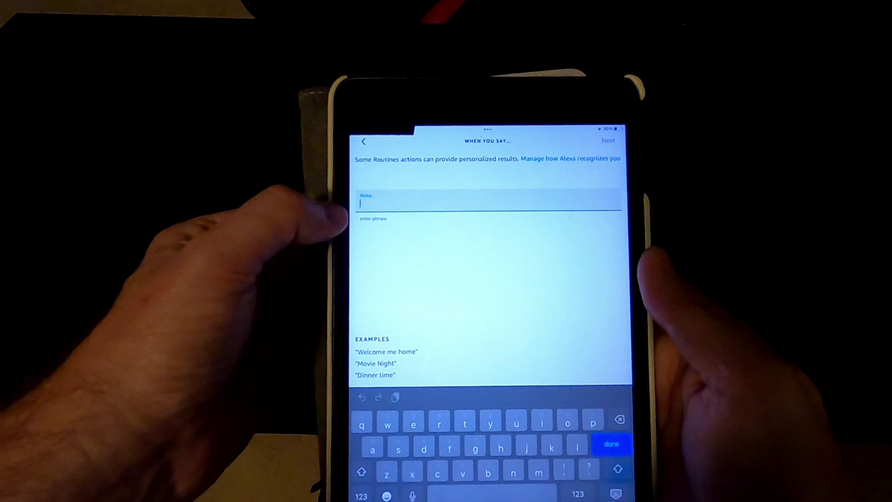
Set a Schedule trigger at 12:00 PM, repeating every day
{"action": "left_click", "coordinate": [364, 140]}
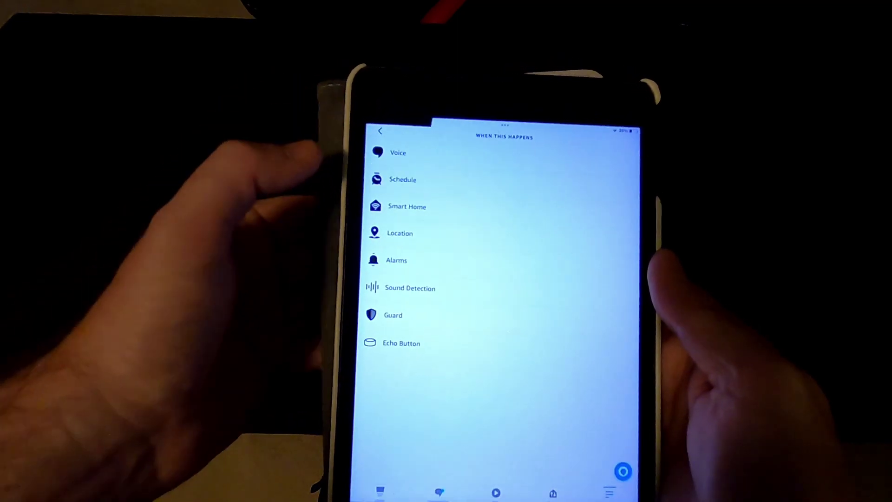
{"action": "left_click", "coordinate": [403, 179]}
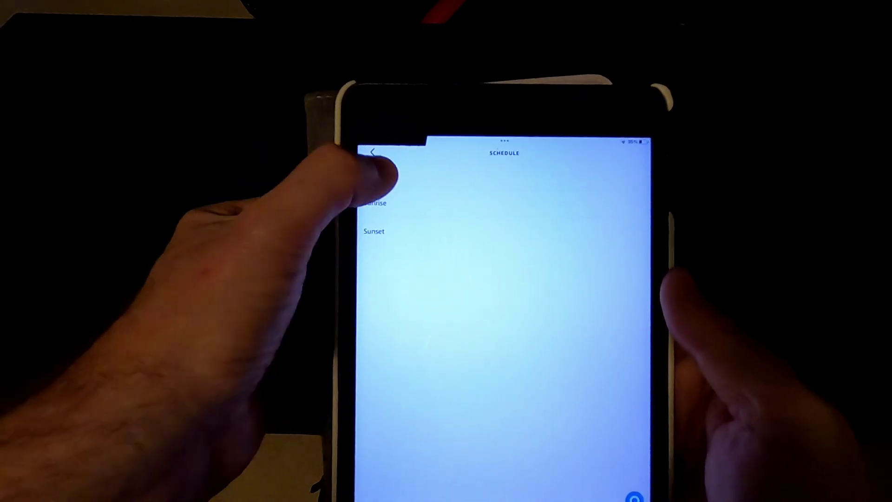
{"action": "left_click", "coordinate": [380, 176]}
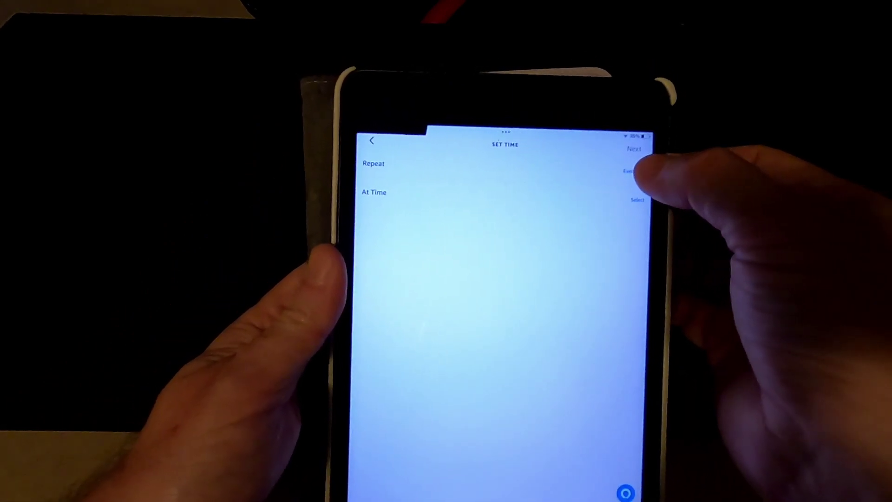
{"action": "left_click", "coordinate": [631, 168]}
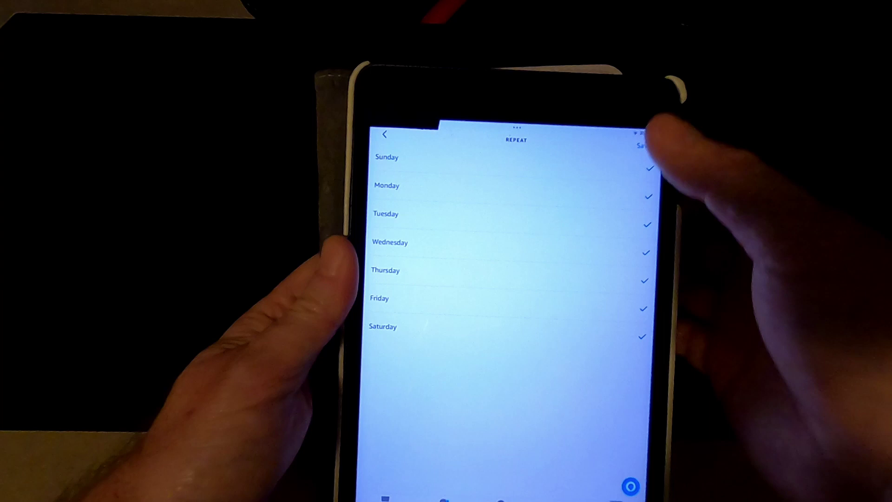
{"action": "left_click", "coordinate": [638, 137]}
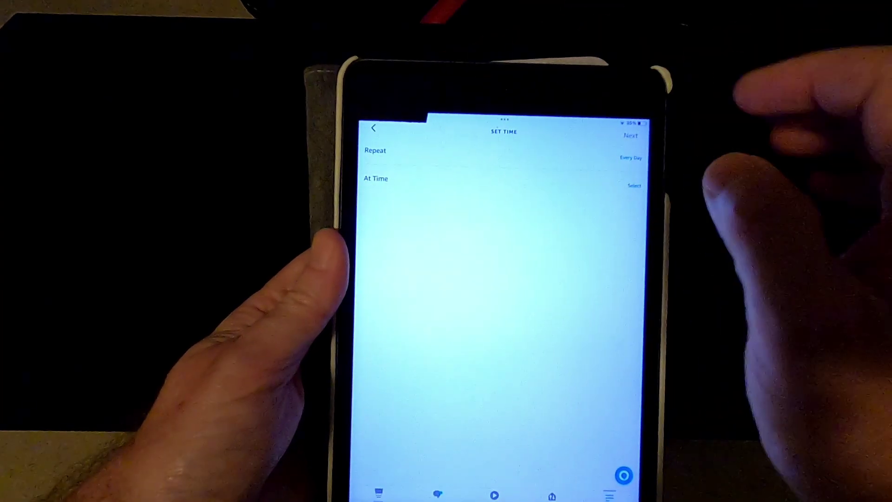
{"action": "left_click", "coordinate": [638, 190]}
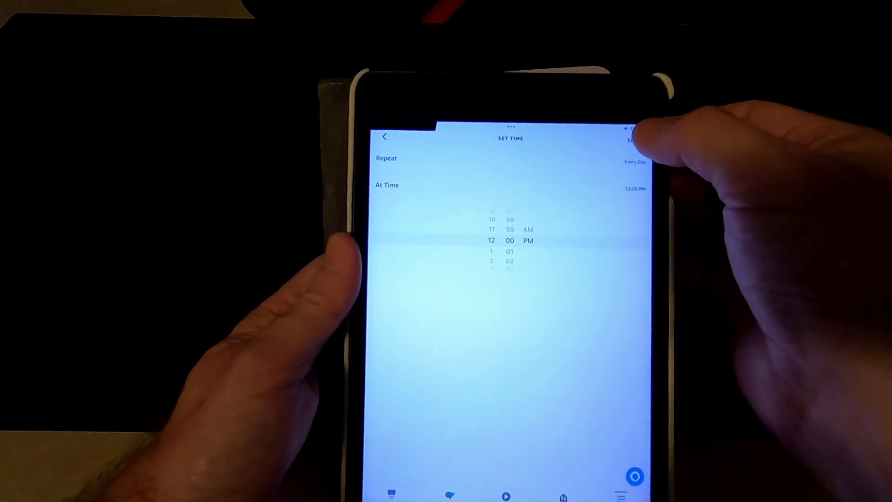
{"action": "left_click", "coordinate": [636, 138]}
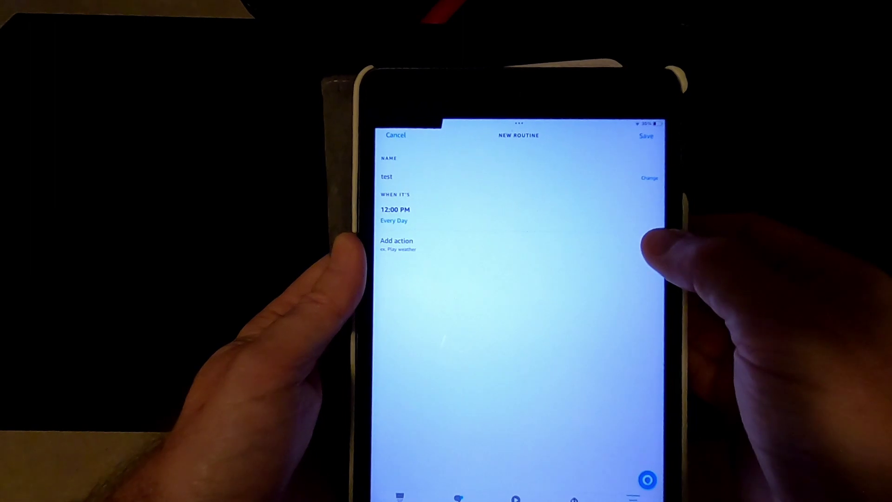
Add a Smart Home action, checking Lights briefly, and select the Upstairs Hall group
{"action": "left_click", "coordinate": [651, 243]}
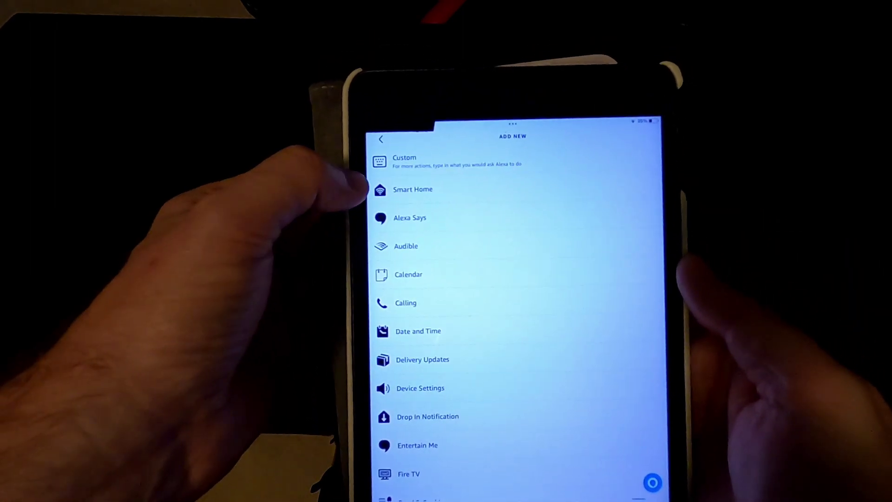
{"action": "left_click", "coordinate": [405, 190]}
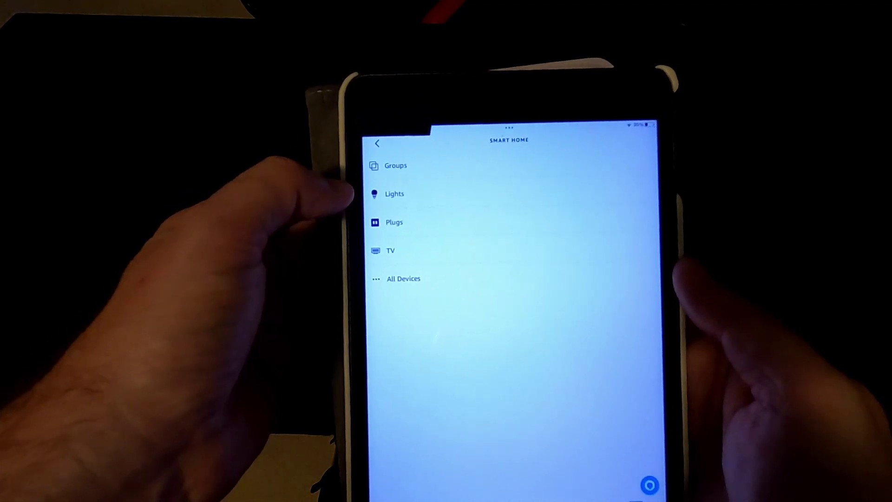
{"action": "left_click", "coordinate": [399, 167]}
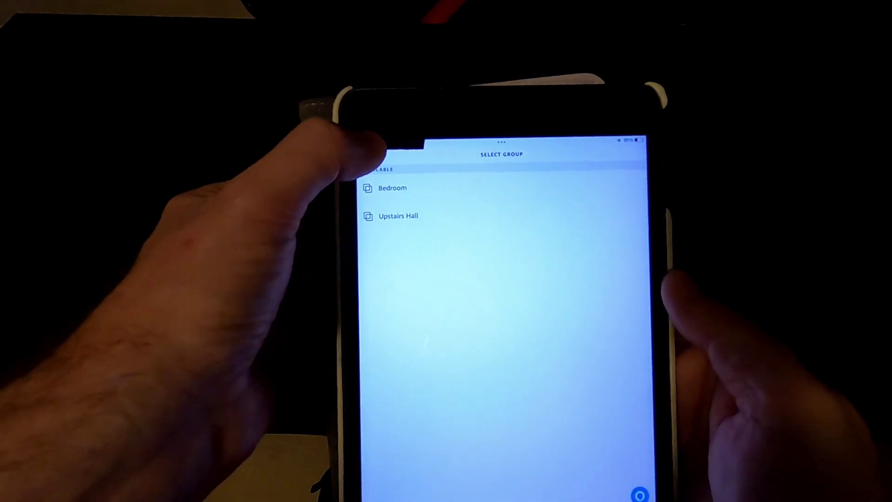
{"action": "left_click", "coordinate": [370, 161]}
{"action": "left_click", "coordinate": [399, 199]}
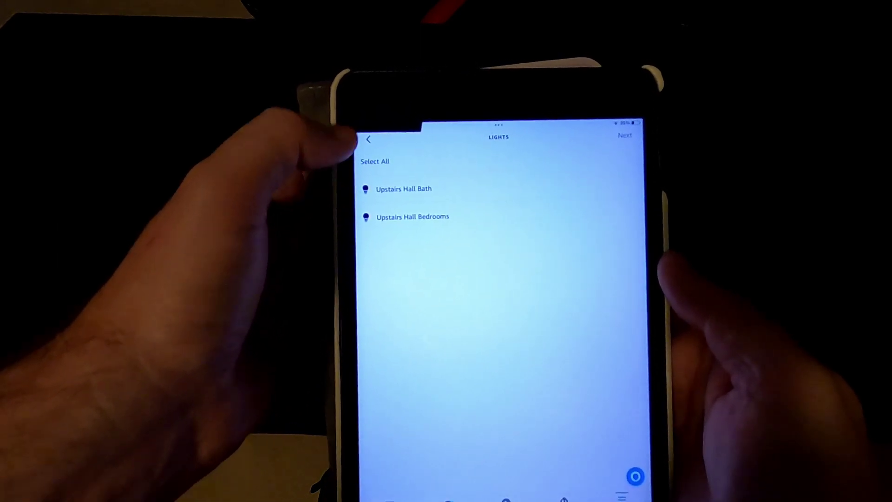
{"action": "left_click", "coordinate": [366, 135]}
{"action": "left_click", "coordinate": [387, 174]}
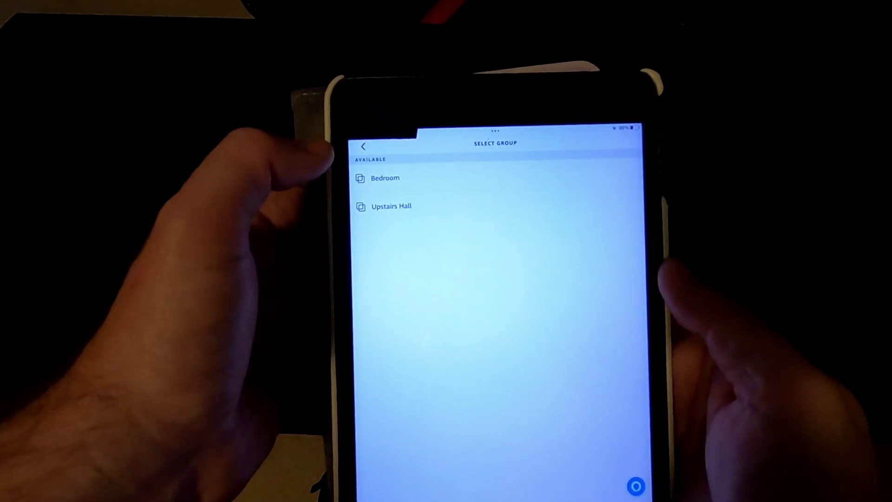
{"action": "left_click", "coordinate": [390, 177]}
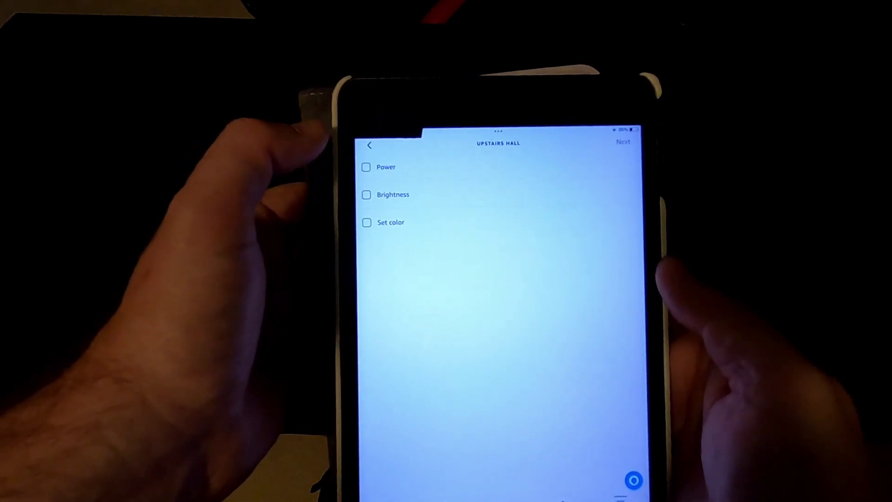
Set Upstairs Hall to power on at about half brightness, with ramping off
{"action": "left_click", "coordinate": [365, 164]}
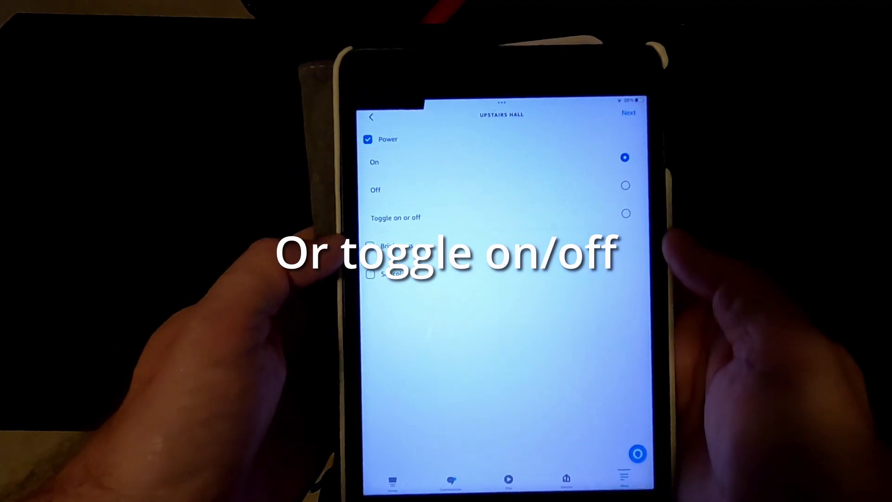
{"action": "left_click", "coordinate": [369, 245]}
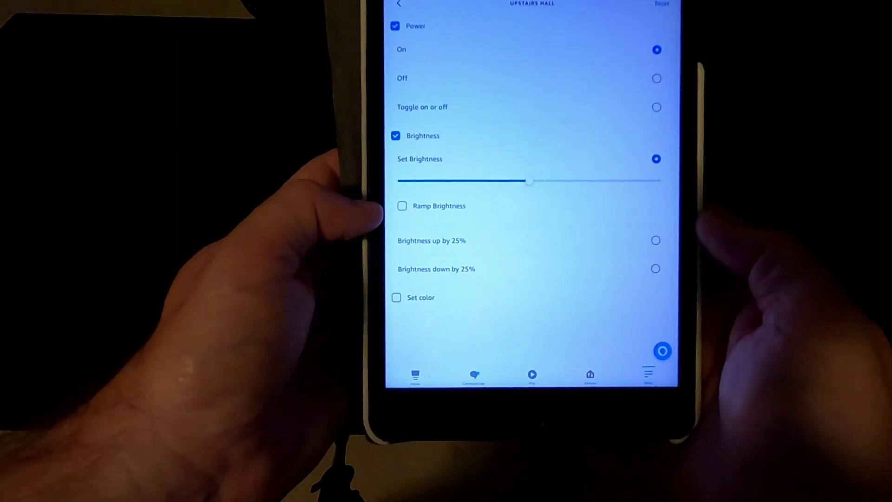
{"action": "left_click", "coordinate": [399, 205]}
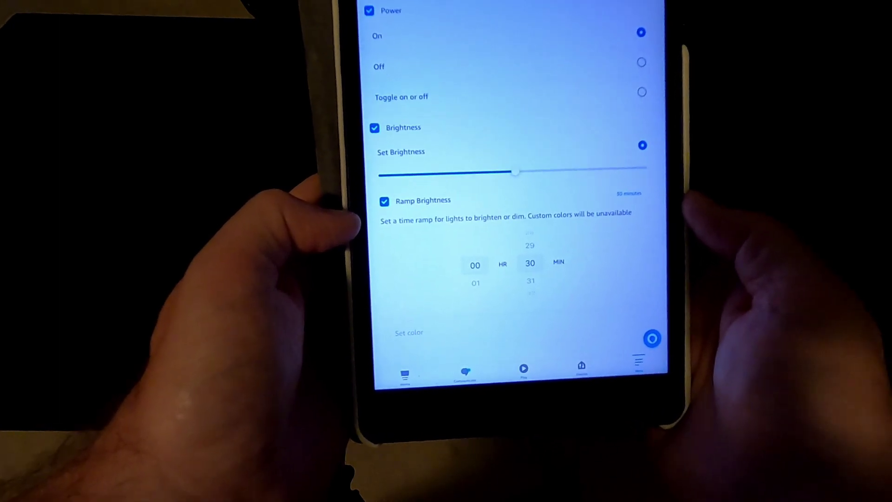
{"action": "left_click", "coordinate": [385, 201]}
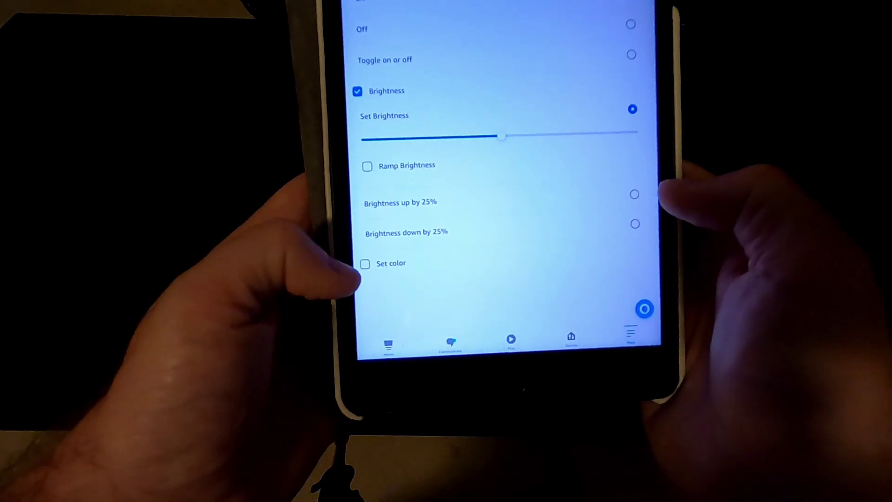
Enable Set color on the Upstairs Hall action and choose Warm White
{"action": "left_click", "coordinate": [371, 275]}
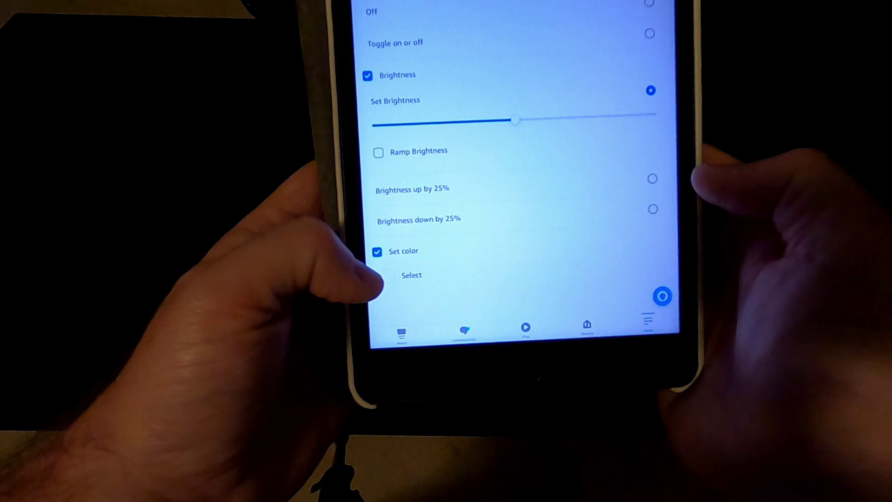
{"action": "left_click", "coordinate": [412, 245]}
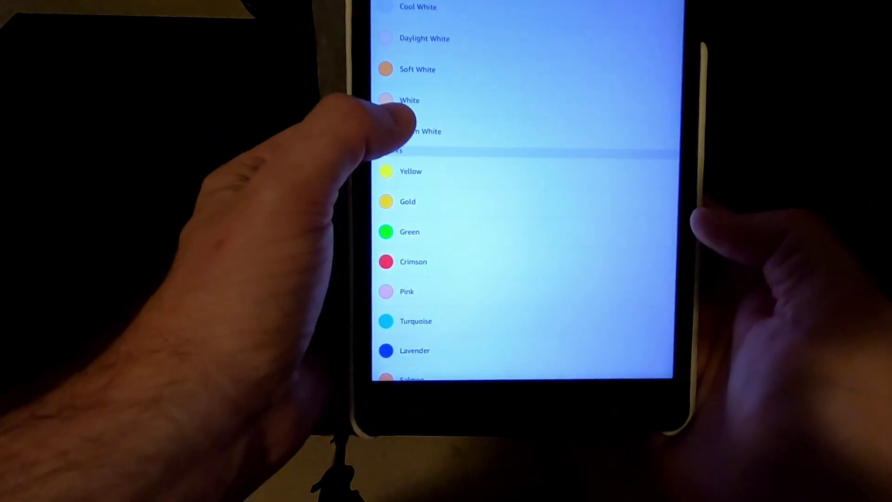
{"action": "left_click", "coordinate": [419, 127]}
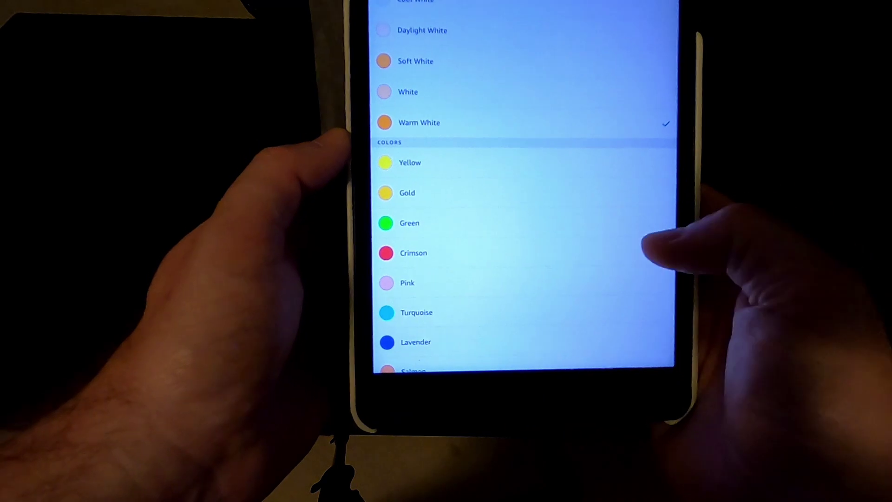
{"action": "scroll", "coordinate": [592, 278], "scroll_direction": "down", "scroll_amount": 5}
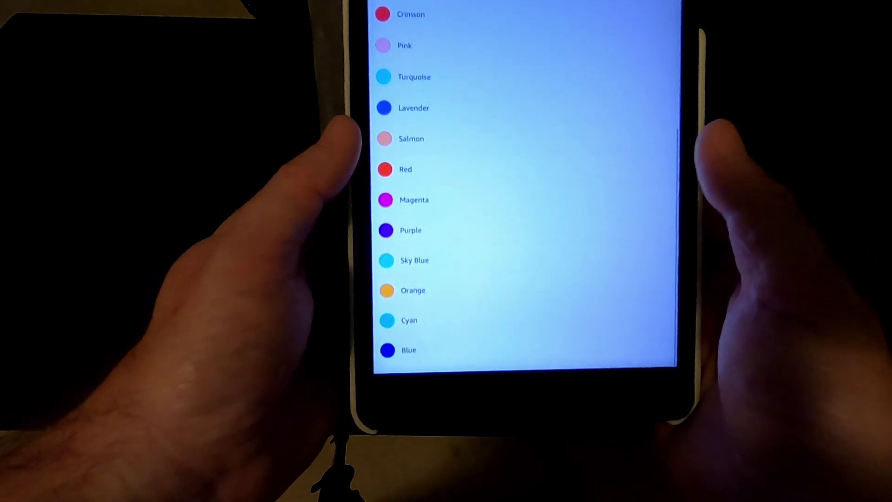
{"action": "scroll", "coordinate": [592, 279], "scroll_direction": "up", "scroll_amount": 5}
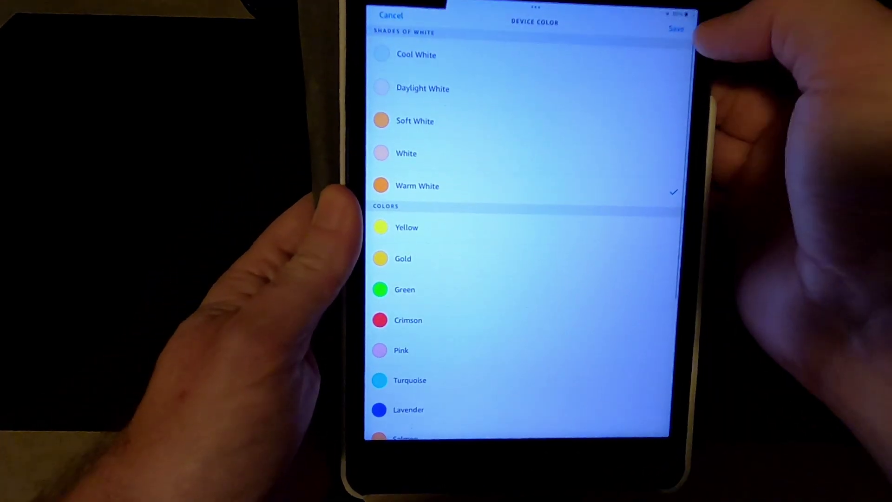
{"action": "left_click", "coordinate": [669, 42]}
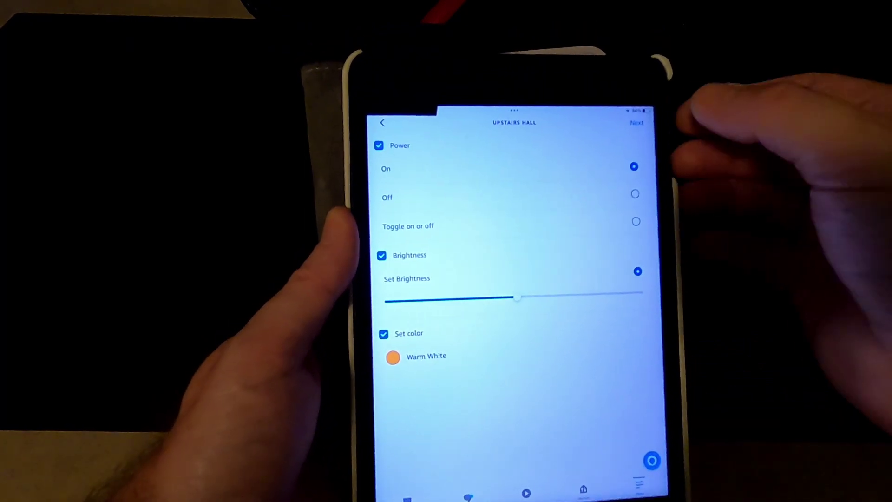
Add the Upstairs Hall action to 'test' and save the routine
{"action": "left_click", "coordinate": [636, 122]}
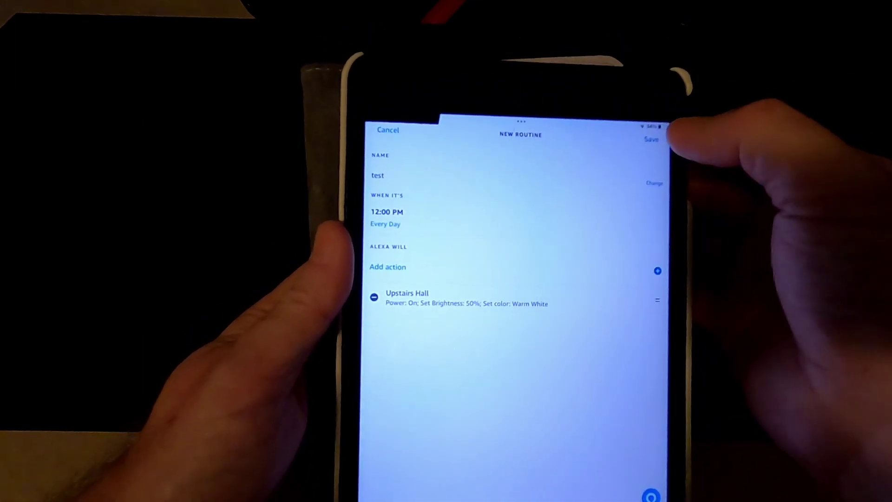
{"action": "left_click", "coordinate": [659, 139]}
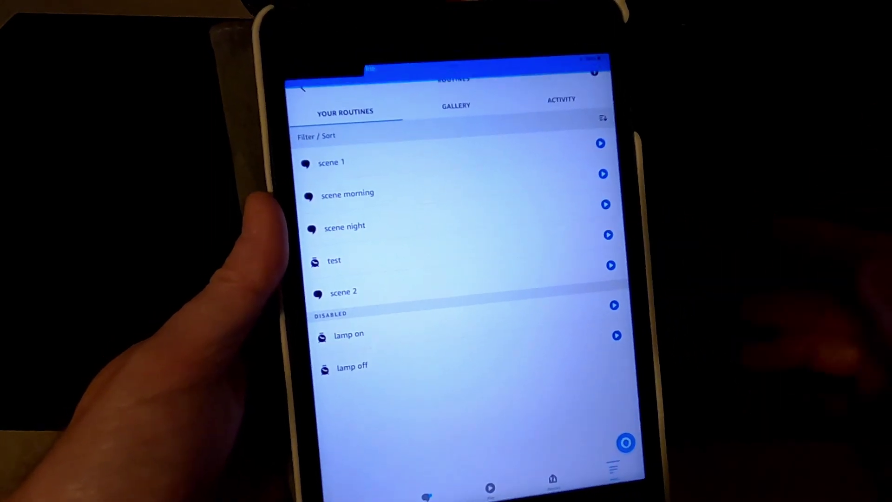
Play the 'test' routine from the Your Routines list
{"action": "left_click", "coordinate": [605, 196]}
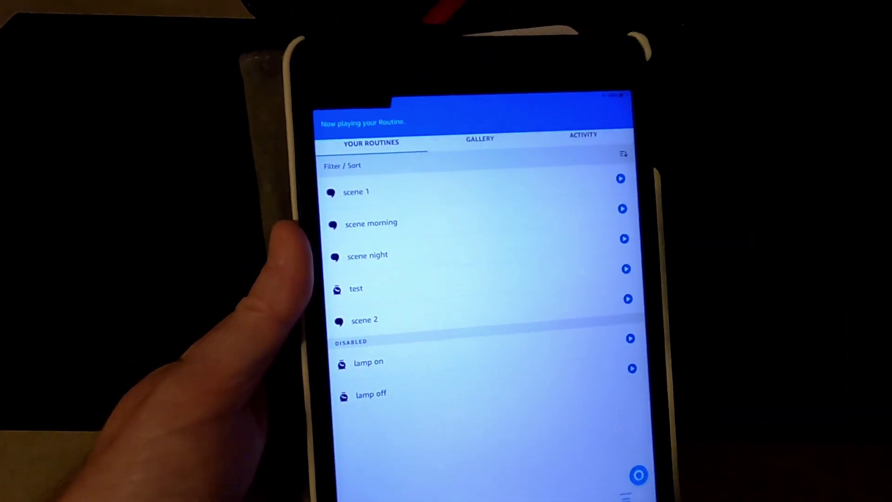